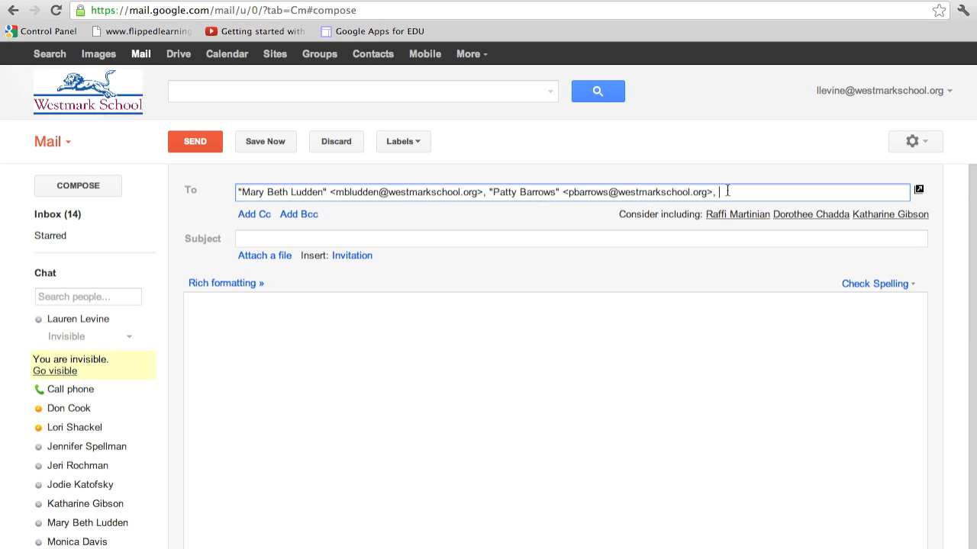
# Step: Copy all recipient addresses from the To field of the draft message and switch to Google Calendar
pyautogui.moveTo(720, 191); pyautogui.dragTo(368, 182)
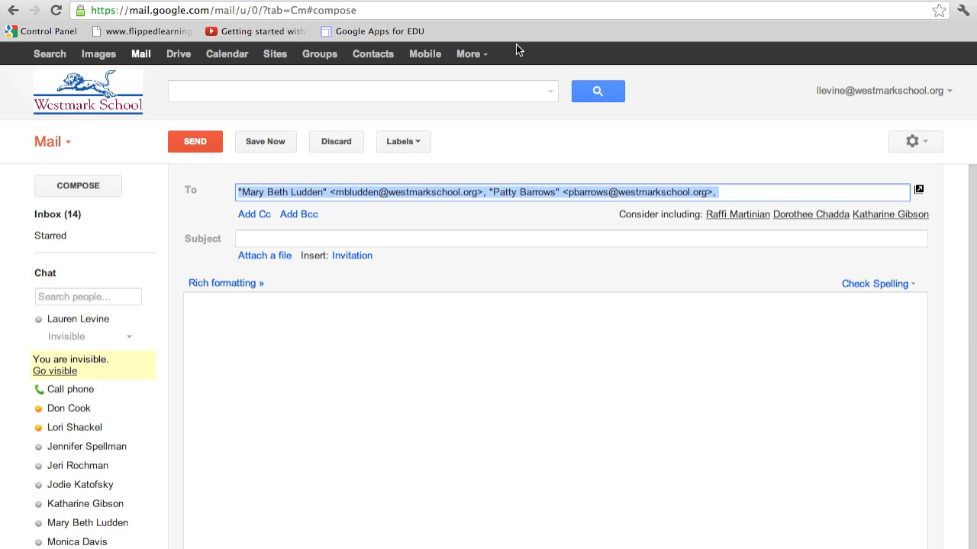
pyautogui.click(229, 58)
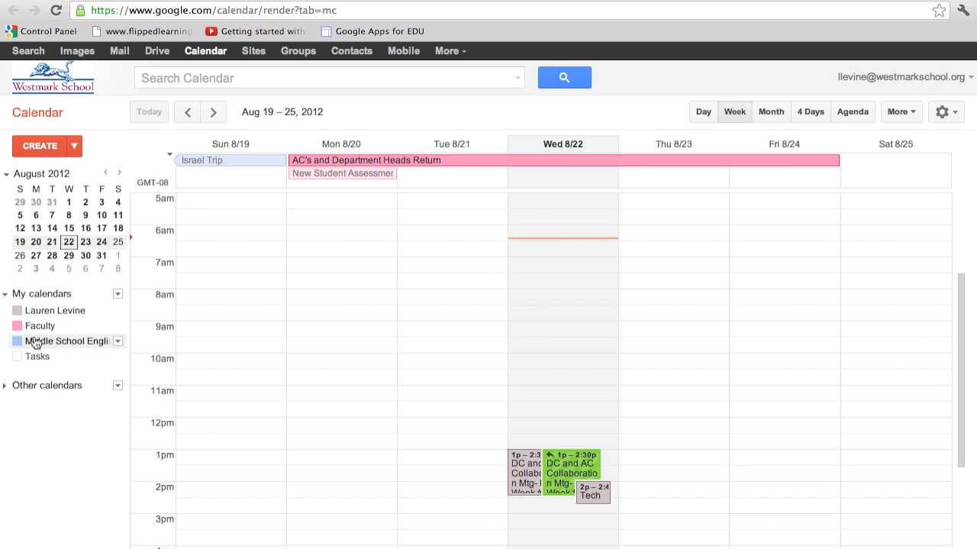
# Step: Start a new calendar under My calendars and name it "8th Grade English 2012-2013"
pyautogui.click(117, 295)
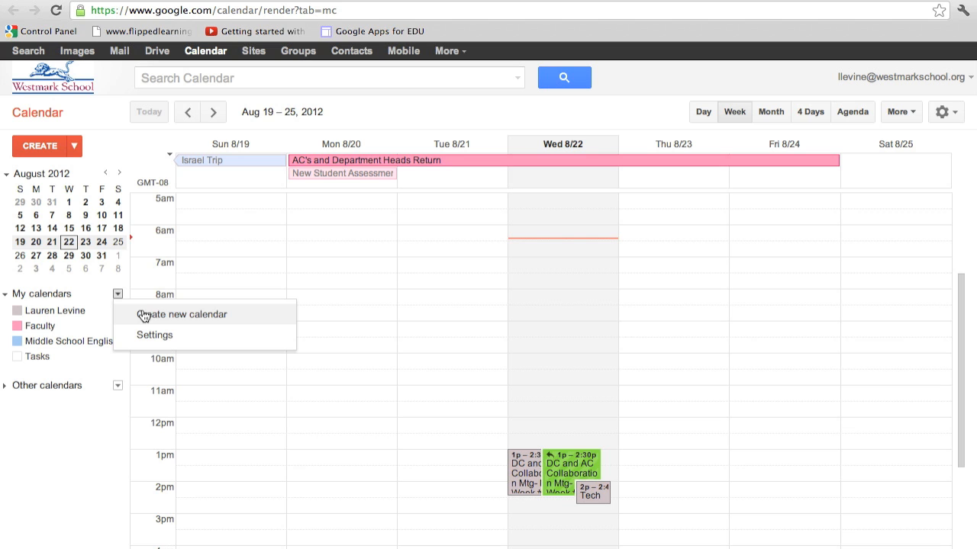
pyautogui.click(180, 324)
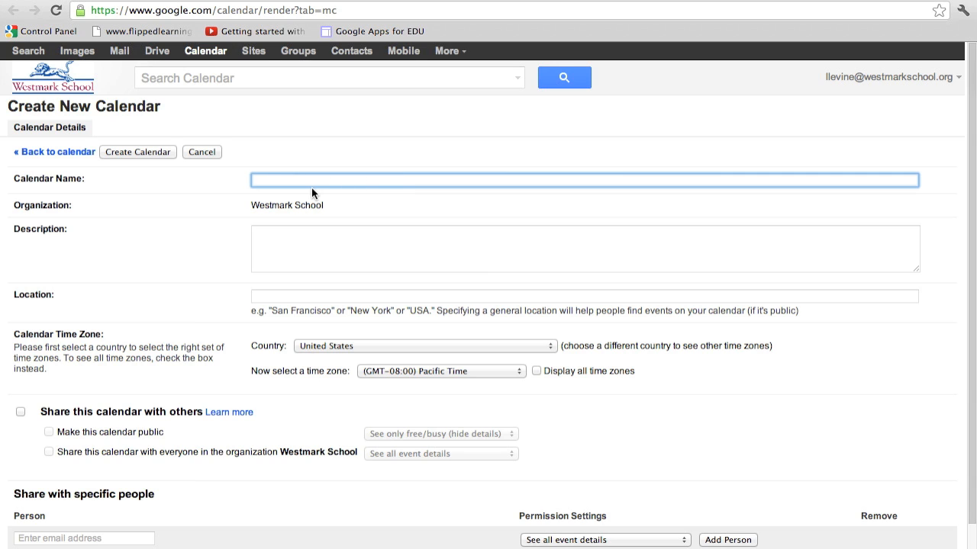
pyautogui.write('8th Grade Egnlish 2012-2013')
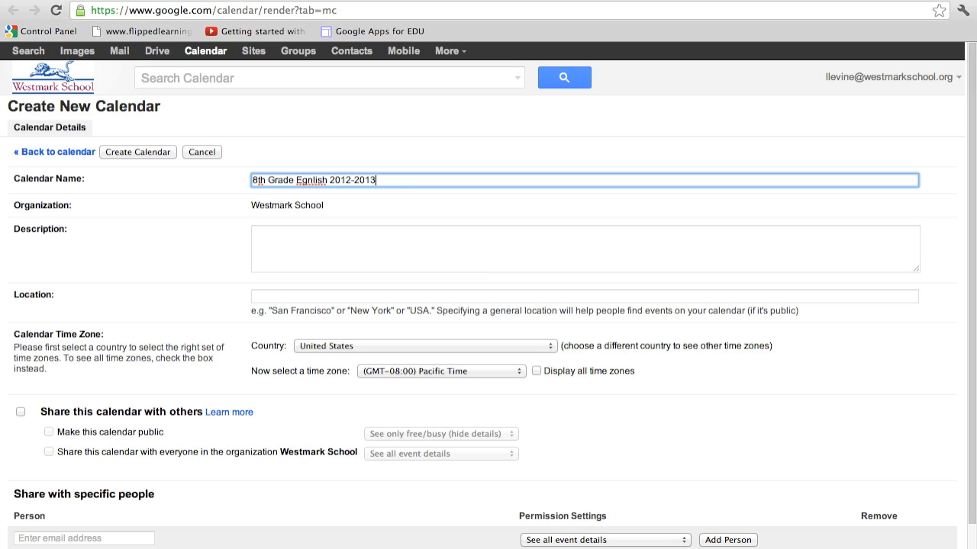
pyautogui.scroll(-2, 156, 394)
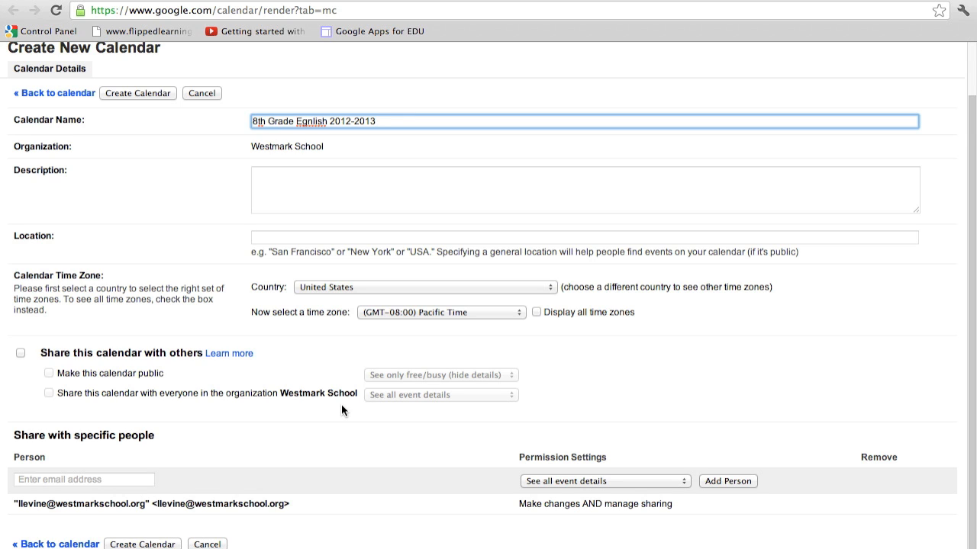
pyautogui.doubleClick(322, 124)
pyautogui.write('English')
pyautogui.click(173, 377)
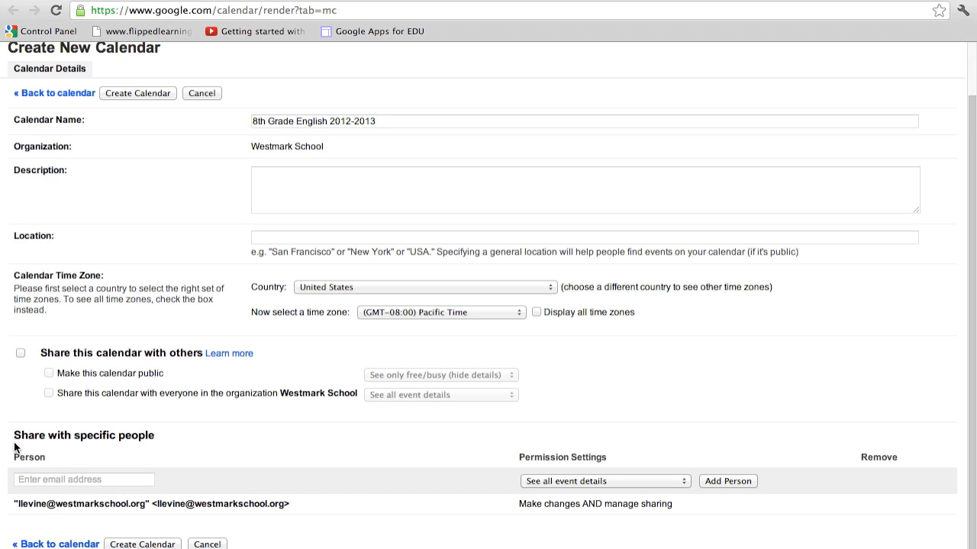
# Step: Share the new calendar with the specific people whose e-mail addresses were copied from the draft message
pyautogui.click(102, 479)
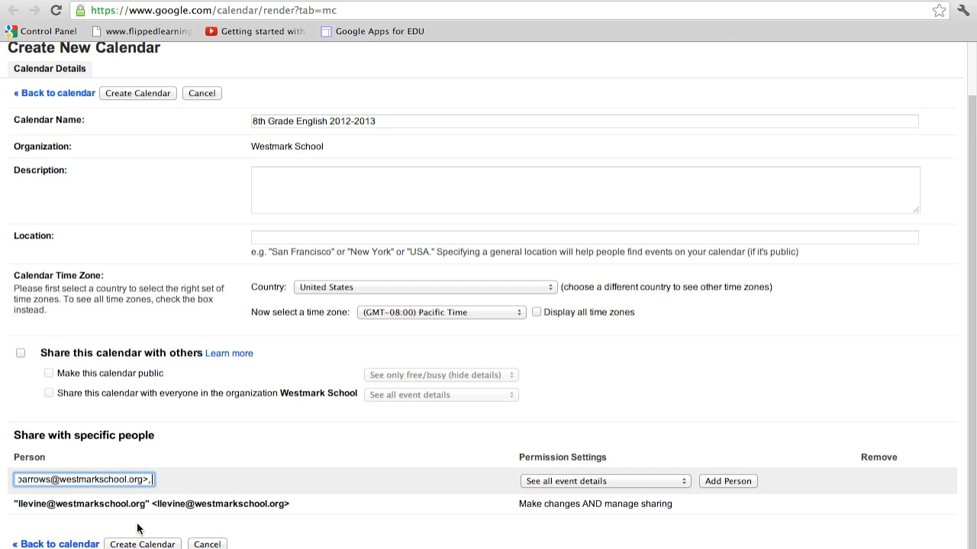
pyautogui.press('Return')
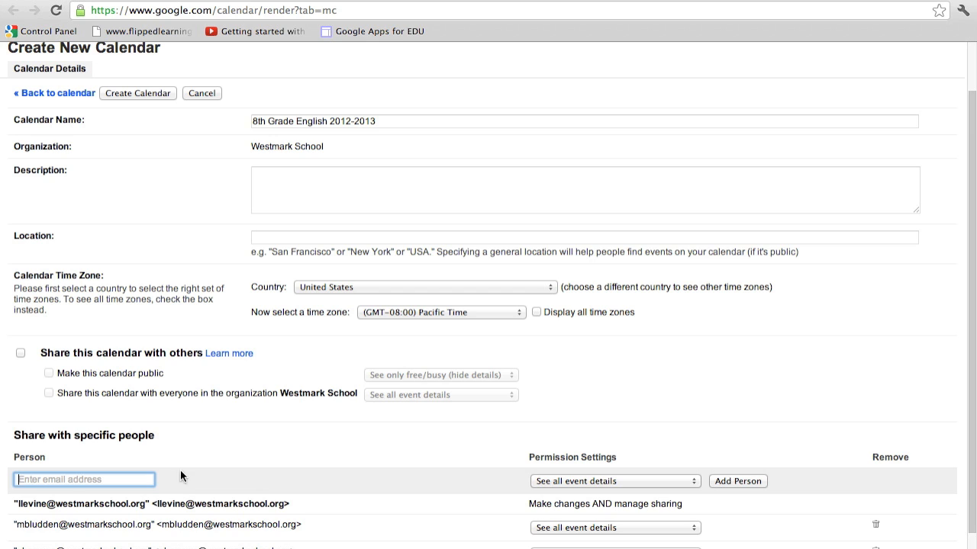
pyautogui.scroll(-2, 373, 446)
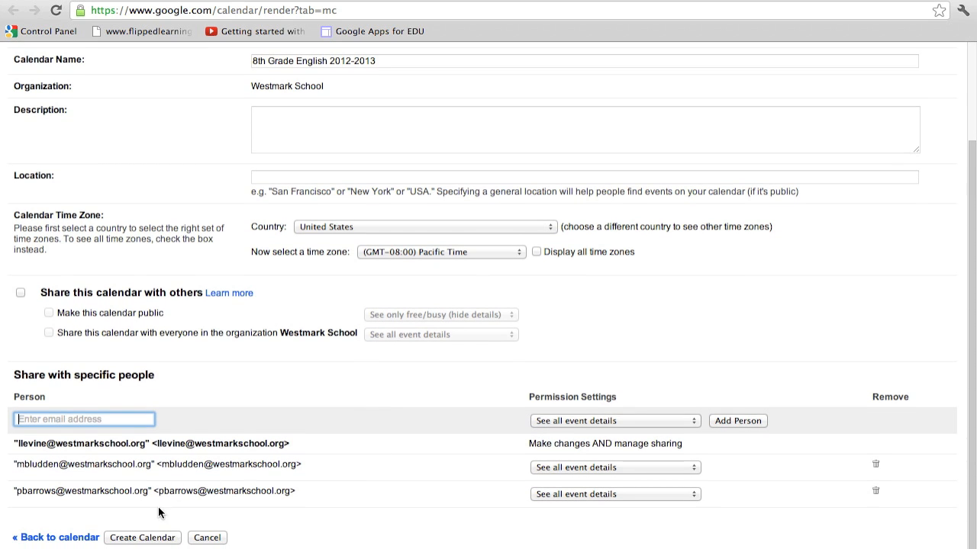
# Step: Review the permission options for the first added person, keep "See all event details", and create the calendar
pyautogui.click(569, 466)
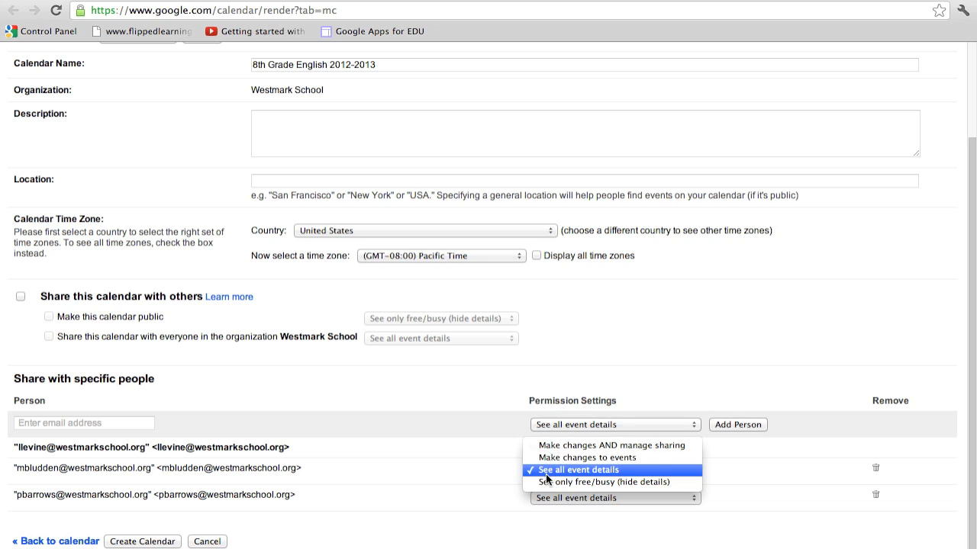
pyautogui.click(589, 470)
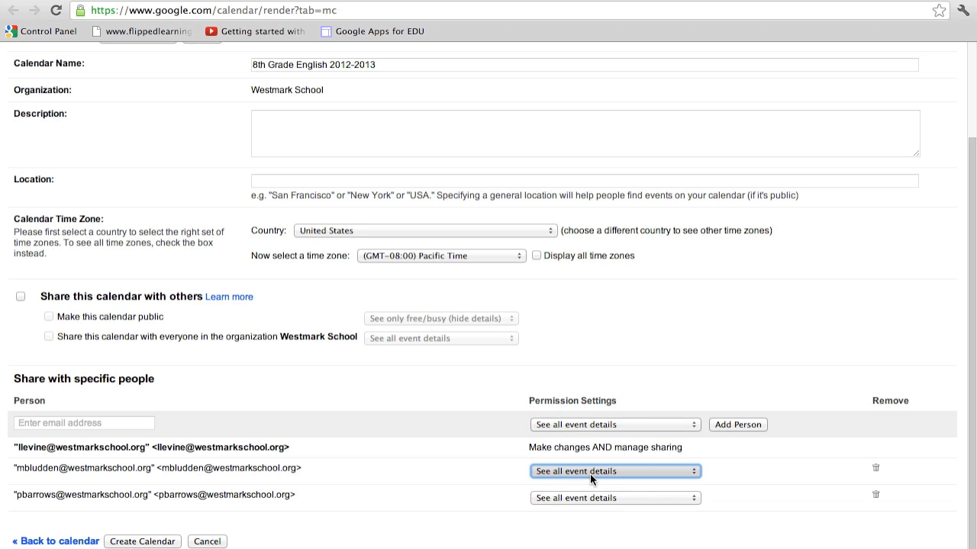
pyautogui.click(590, 474)
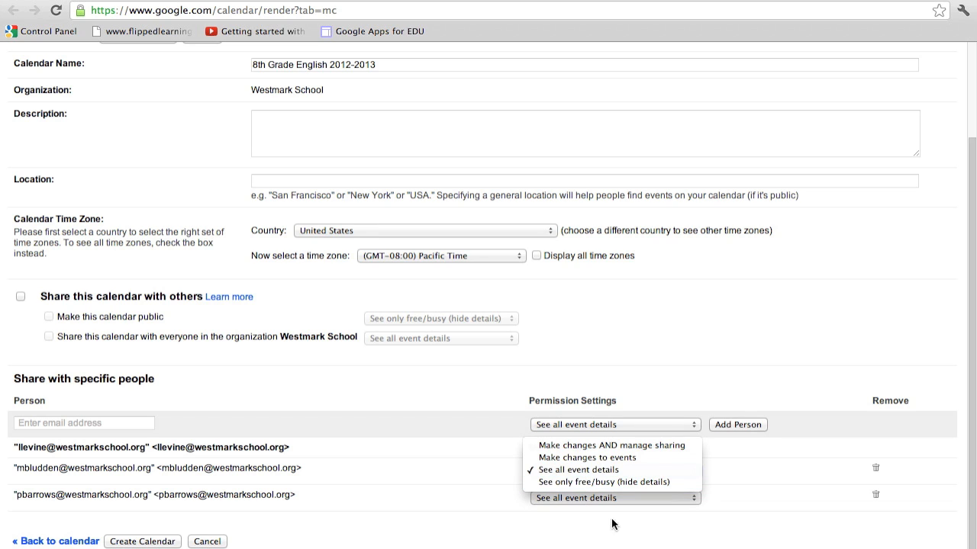
pyautogui.click(615, 471)
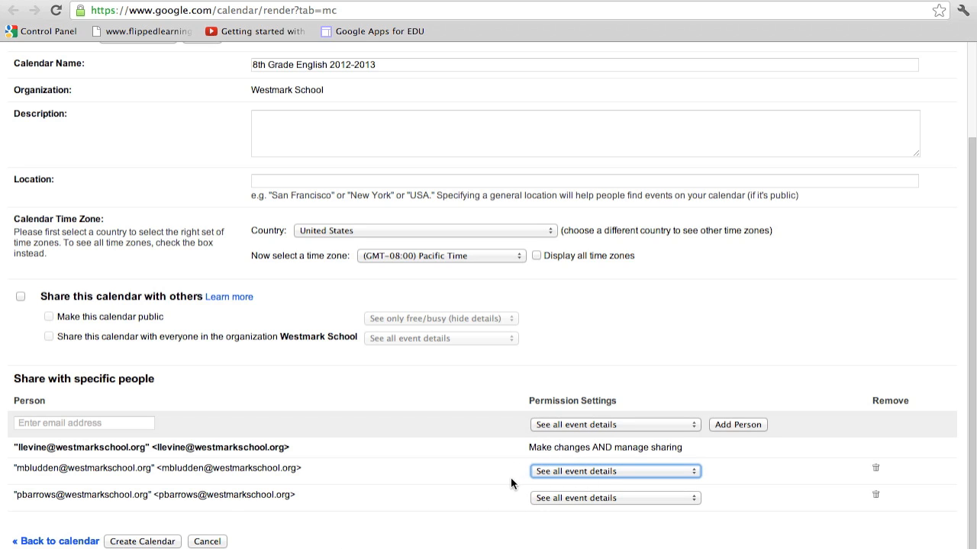
pyautogui.click(142, 542)
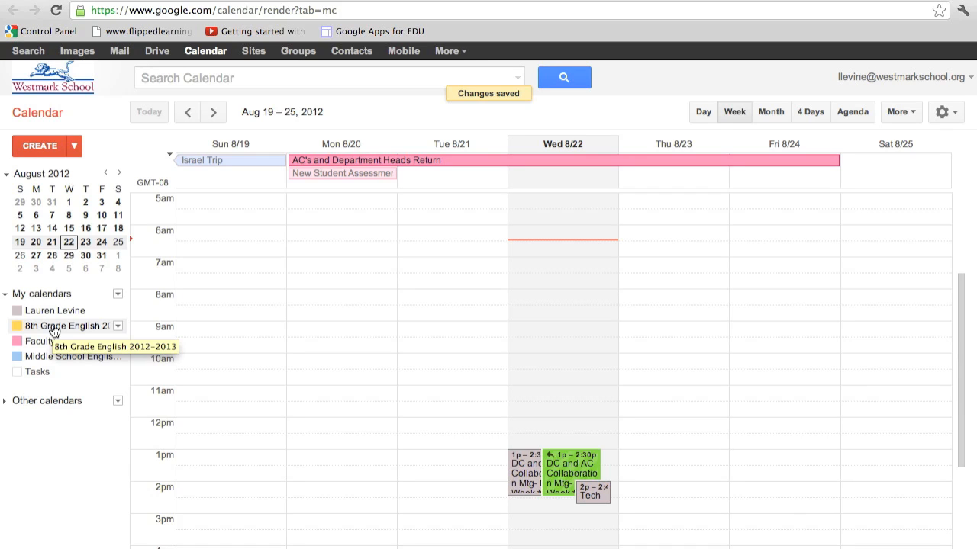
# Step: Open the sharing settings of the 8th Grade English calendar and add another colleague from the suggested contacts
pyautogui.click(118, 326)
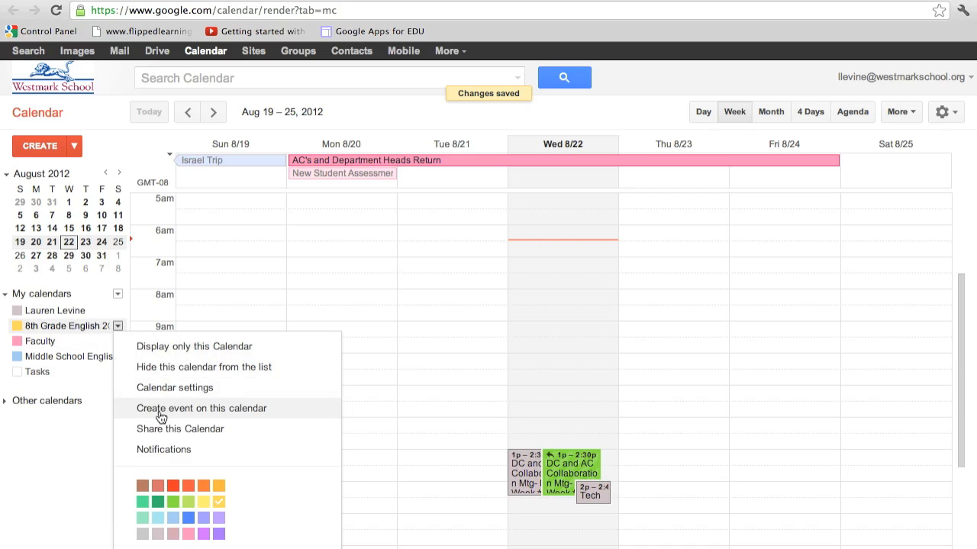
pyautogui.click(212, 431)
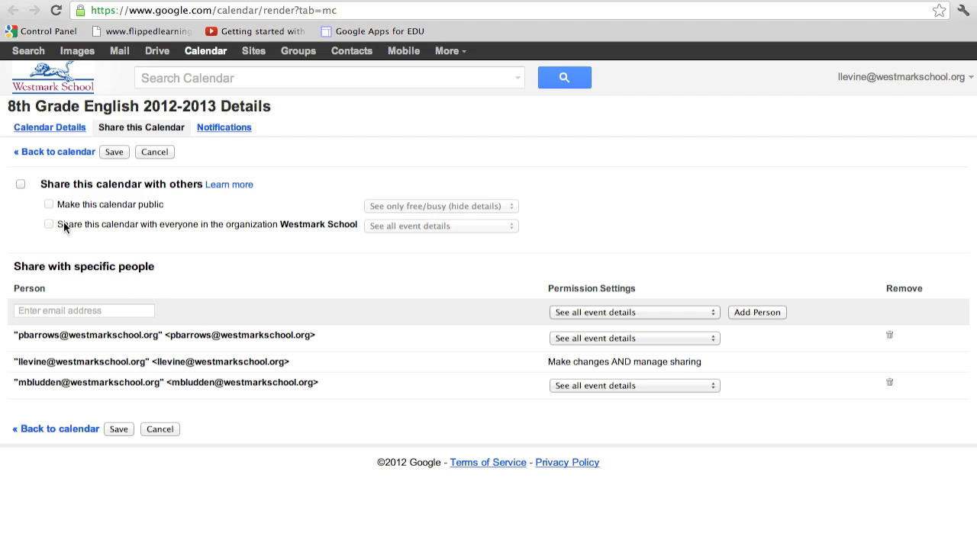
pyautogui.click(72, 311)
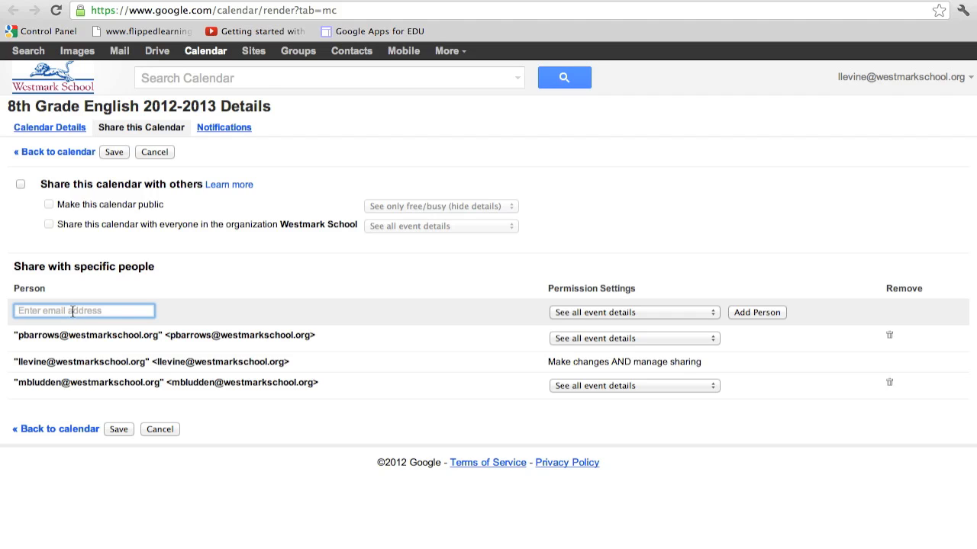
pyautogui.write('jem')
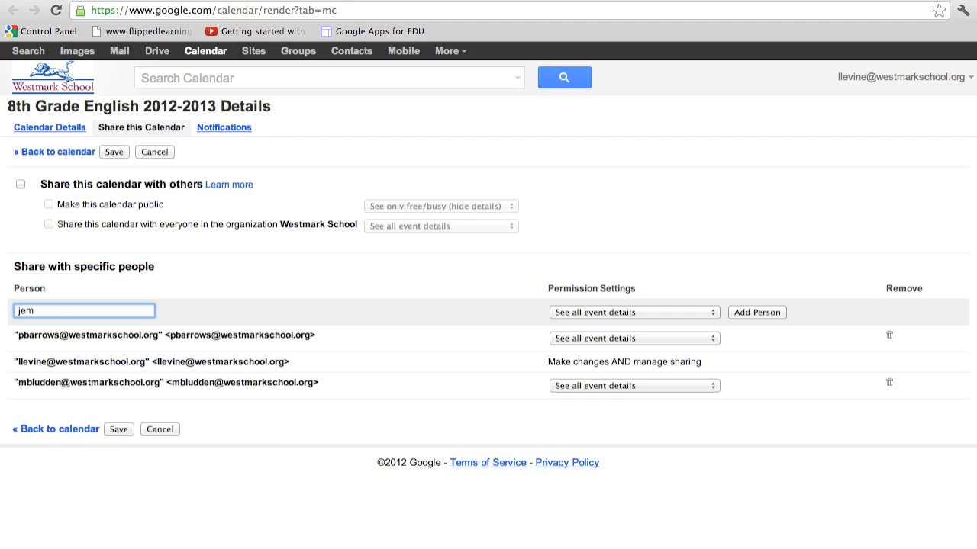
pyautogui.press('BackSpace')
pyautogui.write('n')
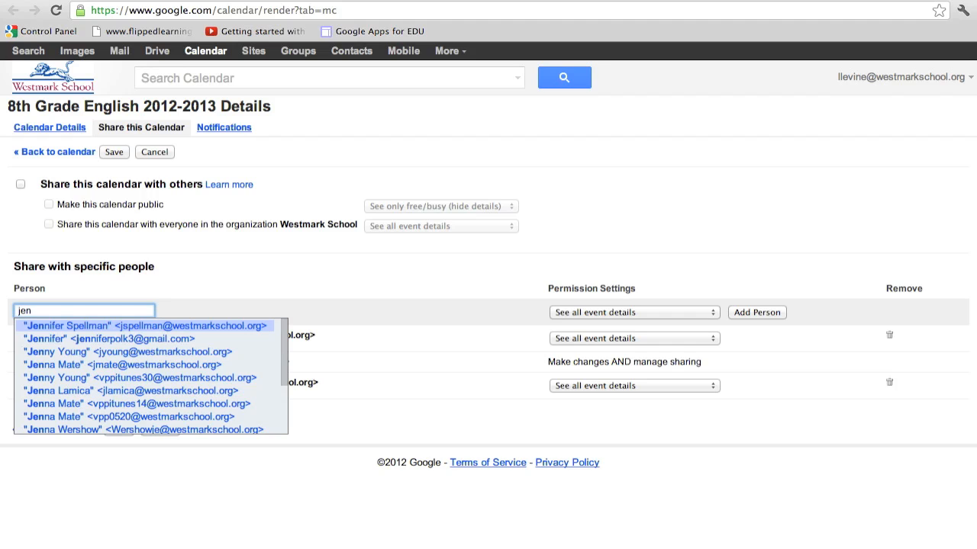
pyautogui.click(90, 327)
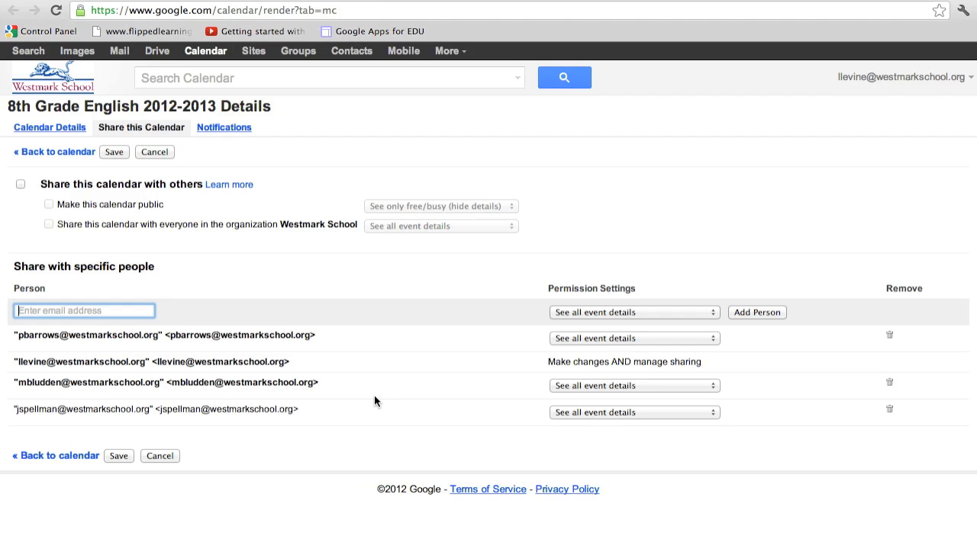
# Step: Keep the newly added person's permission at "See all event details" and save the sharing settings
pyautogui.click(567, 413)
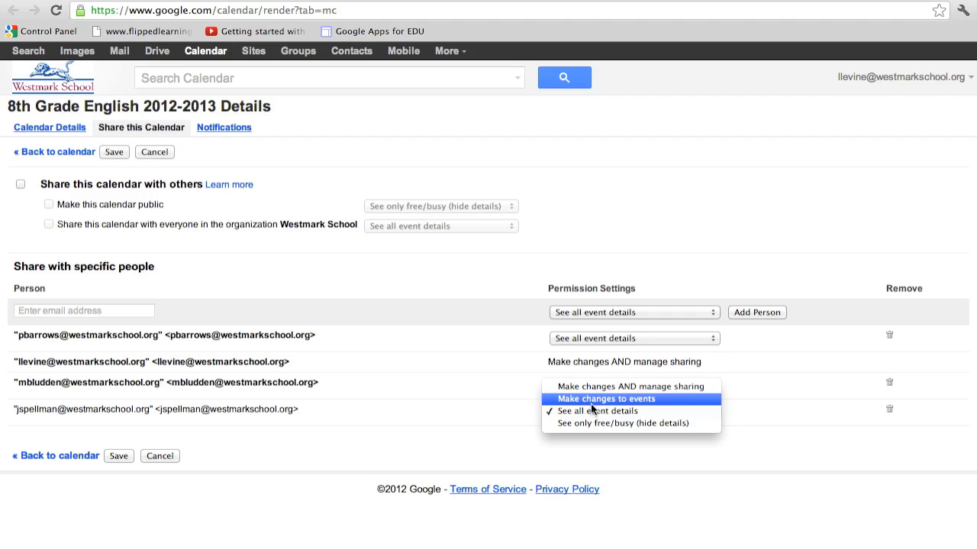
pyautogui.click(592, 410)
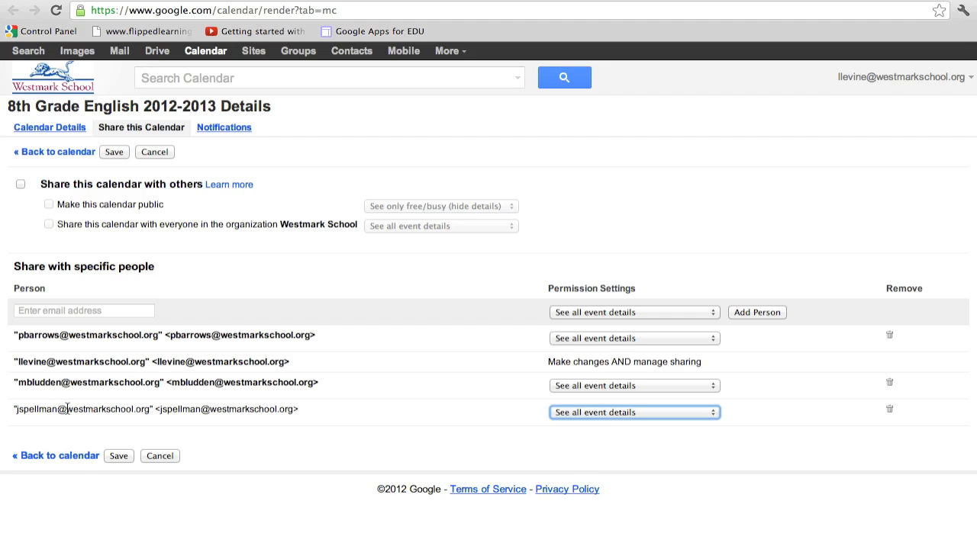
pyautogui.click(112, 457)
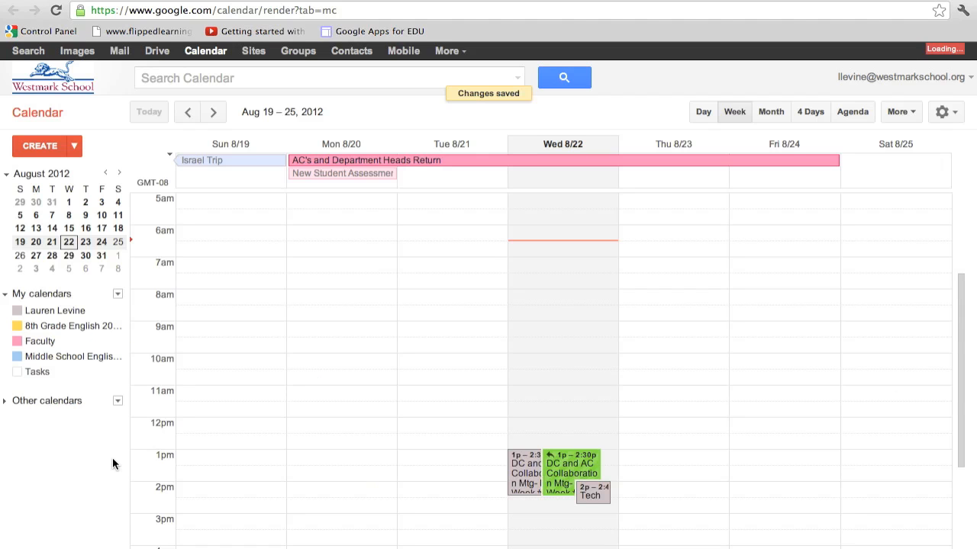
# Step: Hide the 8th Grade English calendar from the display and show it again
pyautogui.click(67, 330)
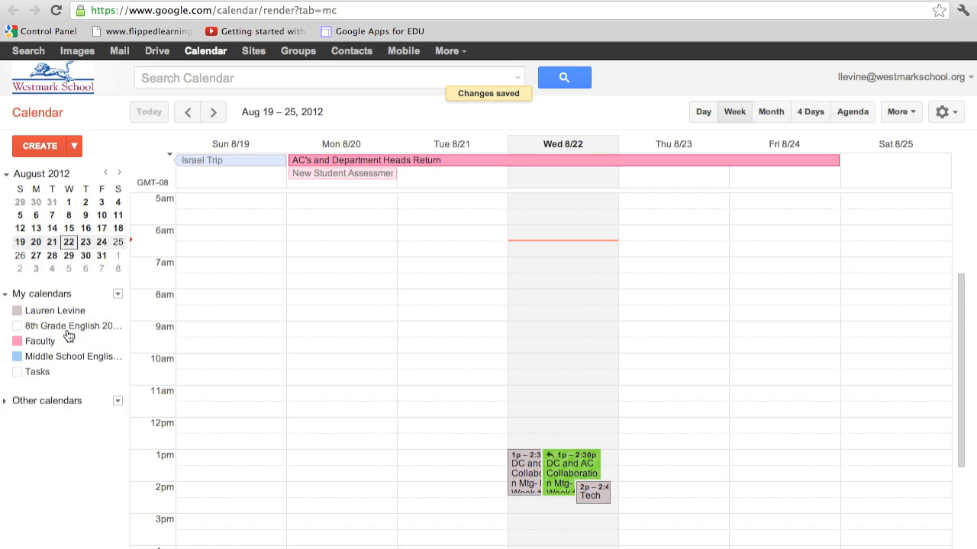
pyautogui.click(12, 327)
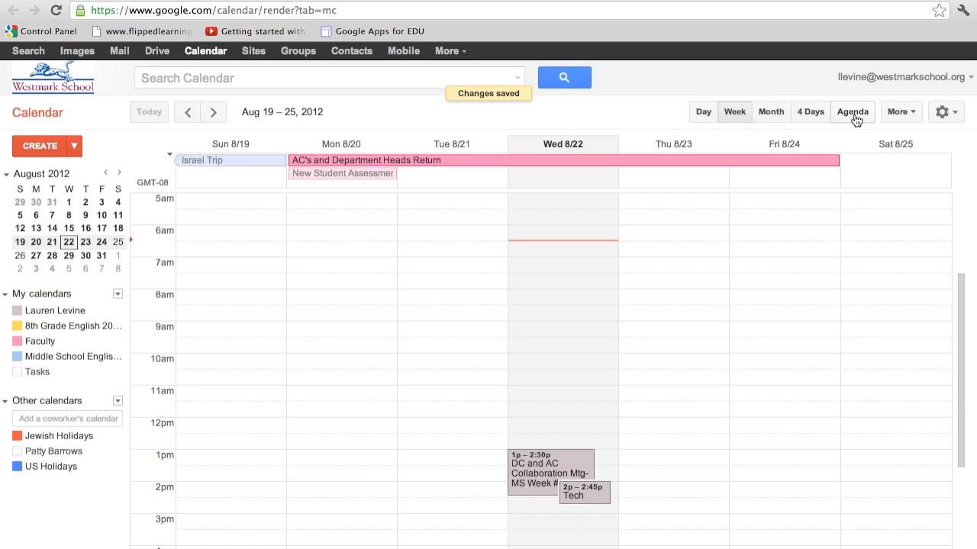
# Step: Compare how the calendar looks in Day, Week, Month, 4 Days and Agenda views, finishing in the Month view
pyautogui.click(703, 113)
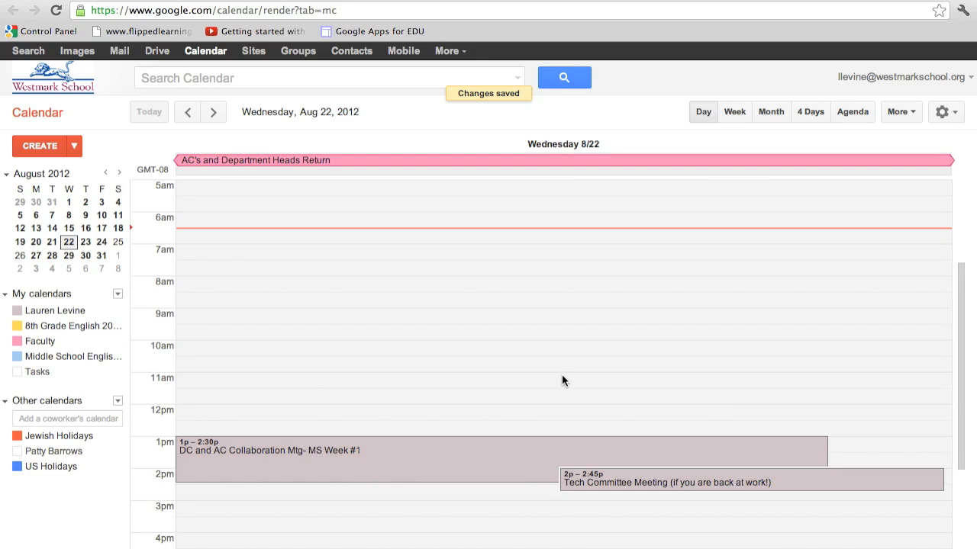
pyautogui.click(740, 119)
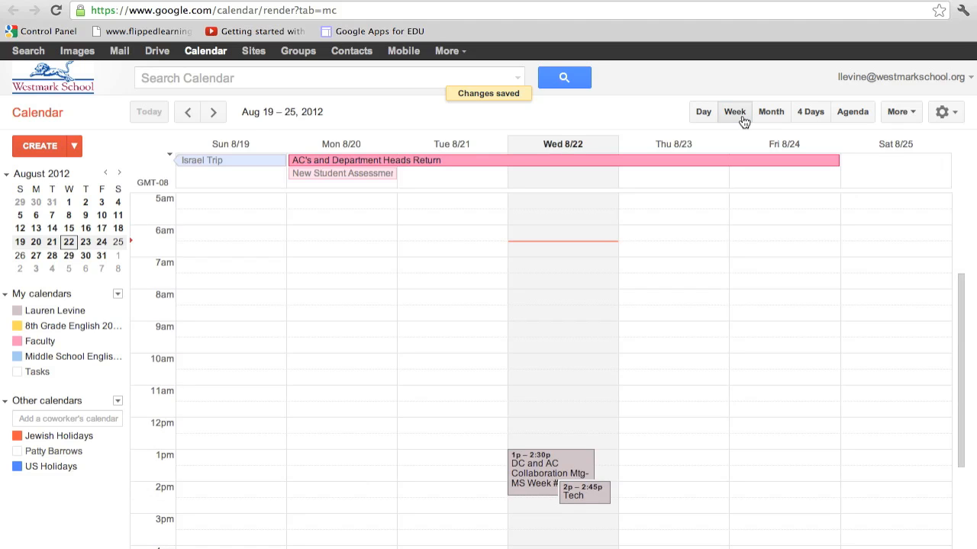
pyautogui.click(771, 116)
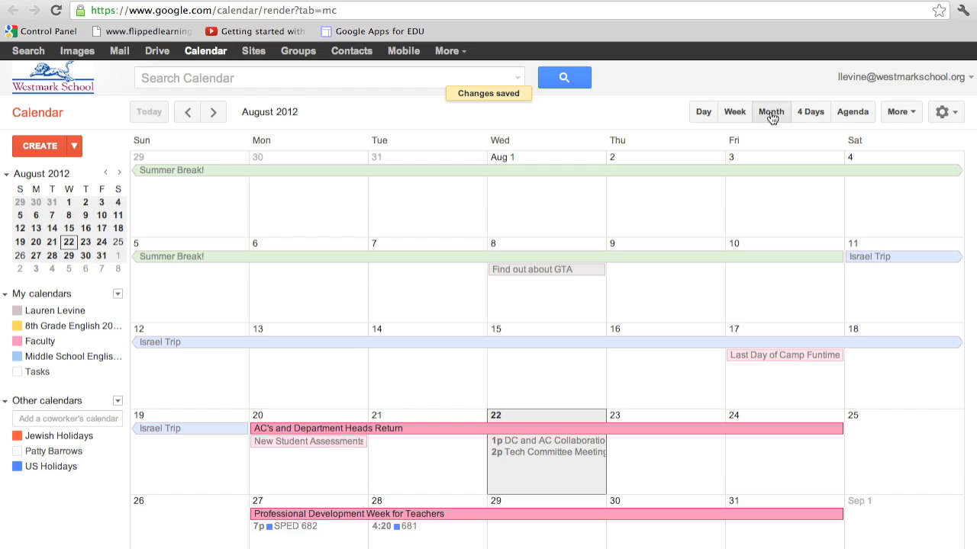
pyautogui.click(810, 116)
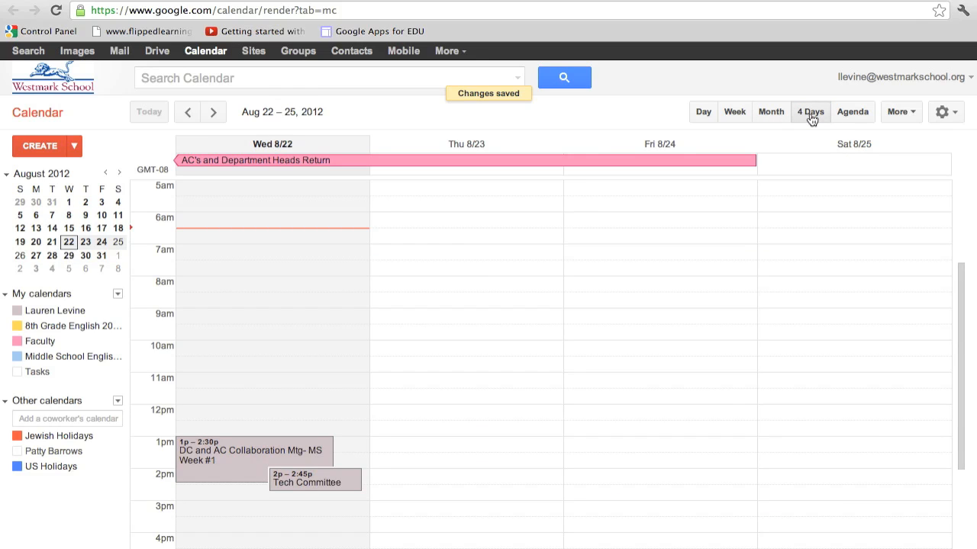
pyautogui.click(842, 115)
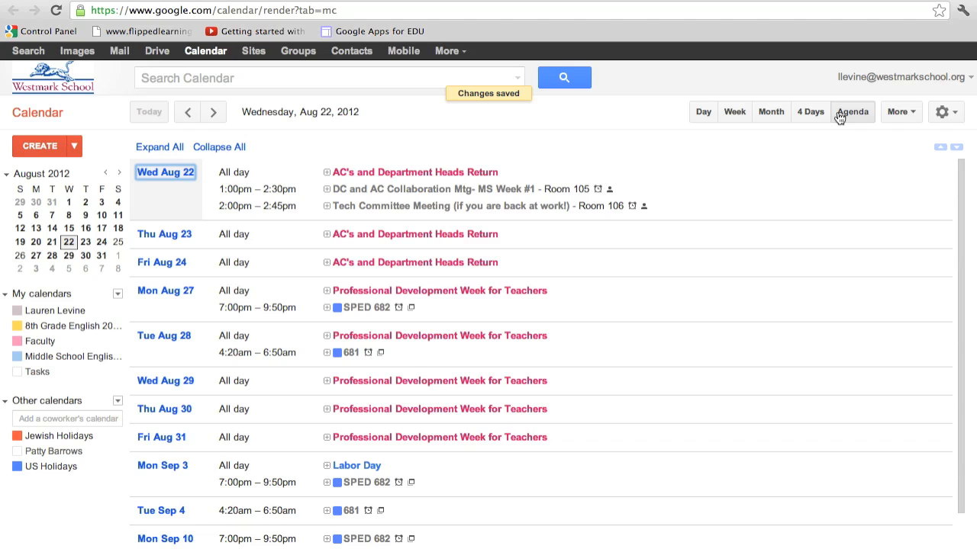
pyautogui.click(762, 122)
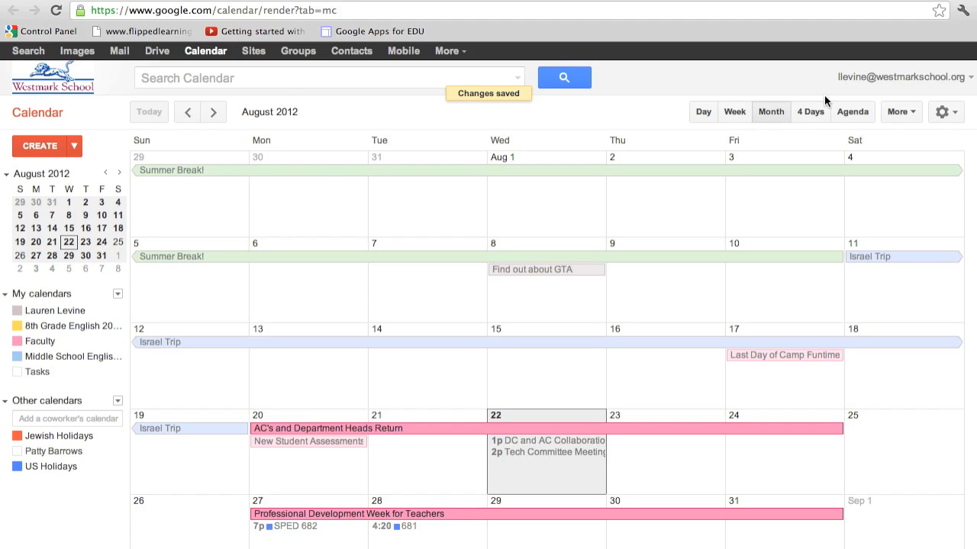
pyautogui.click(845, 111)
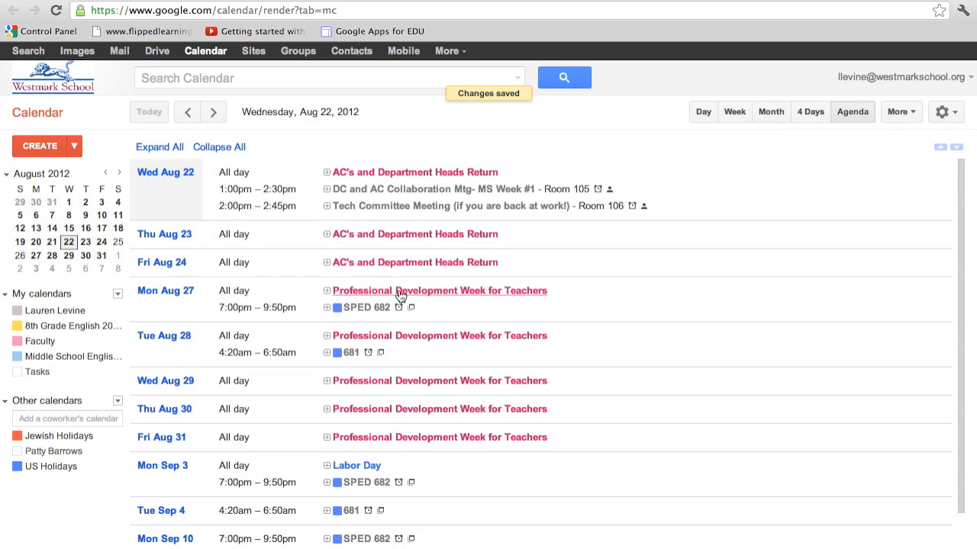
pyautogui.scroll(-1, 386, 447)
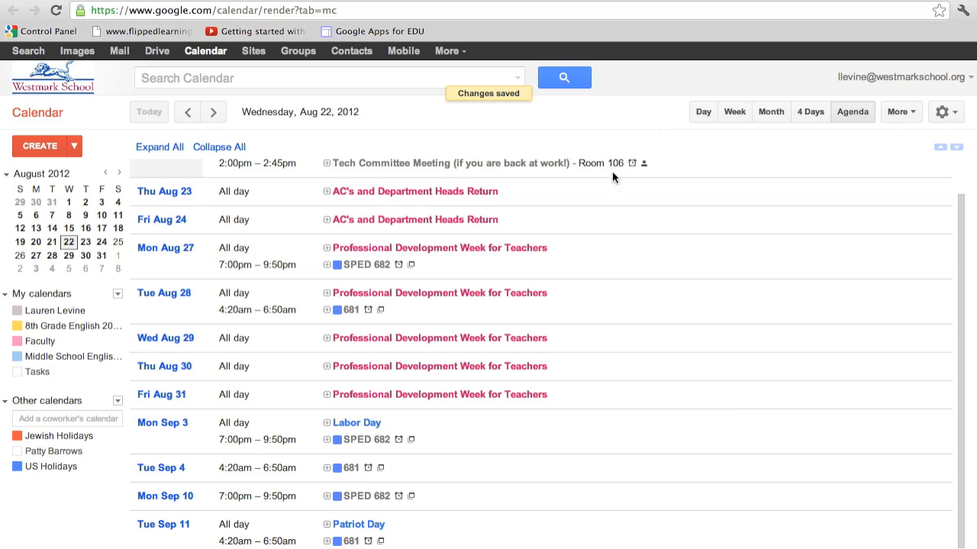
pyautogui.click(772, 113)
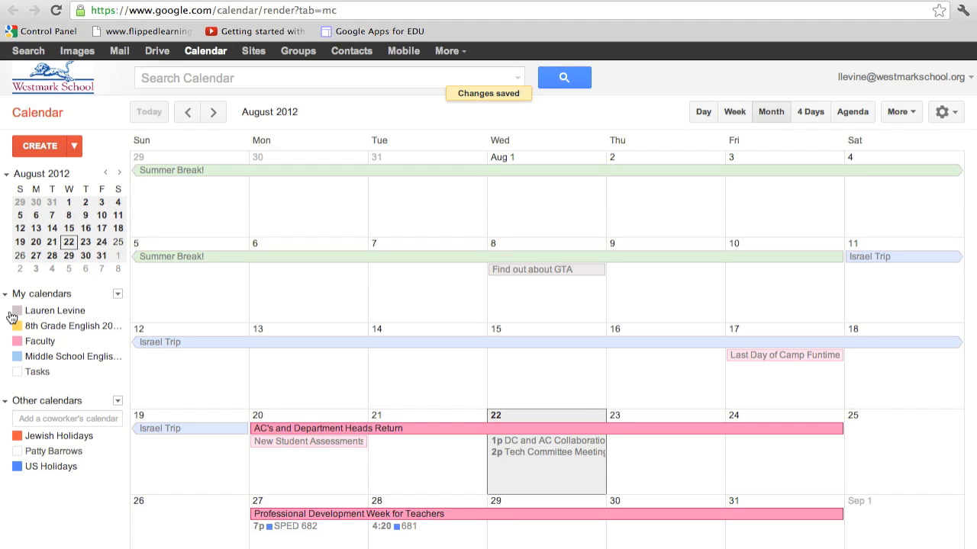
# Step: Hide the Middle School English, Faculty and personal calendars so only the 8th Grade English calendar stays displayed under My calendars
pyautogui.click(24, 359)
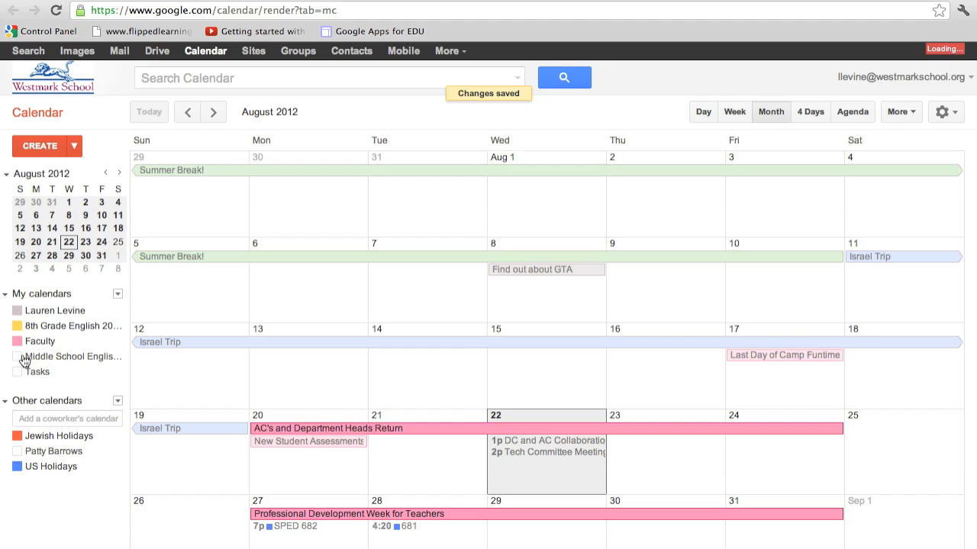
pyautogui.click(17, 341)
pyautogui.click(16, 311)
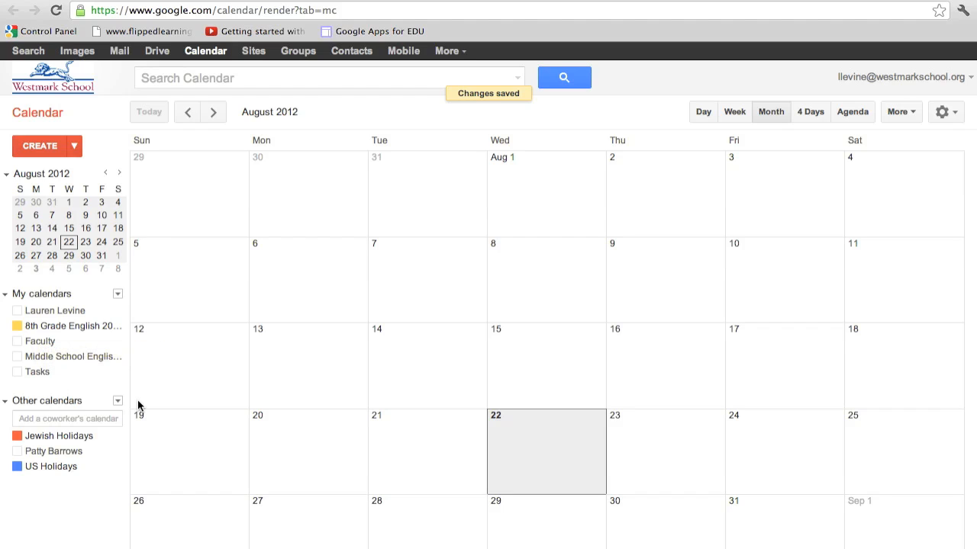
# Step: Turn the display of the Faculty, Tasks and Middle School English calendars back on, leaving the personal calendar hidden
pyautogui.click(17, 342)
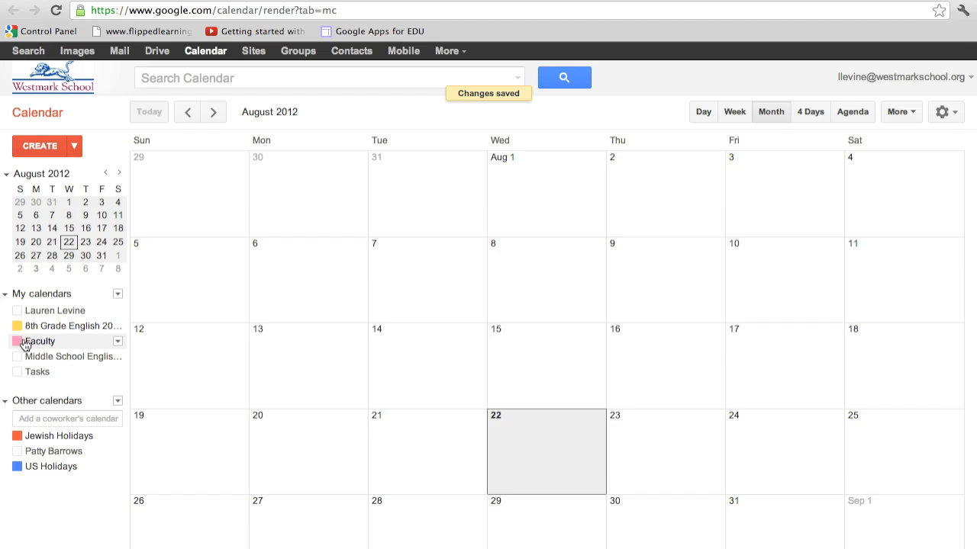
pyautogui.click(26, 372)
pyautogui.click(26, 372)
pyautogui.click(26, 372)
pyautogui.click(16, 343)
pyautogui.click(16, 357)
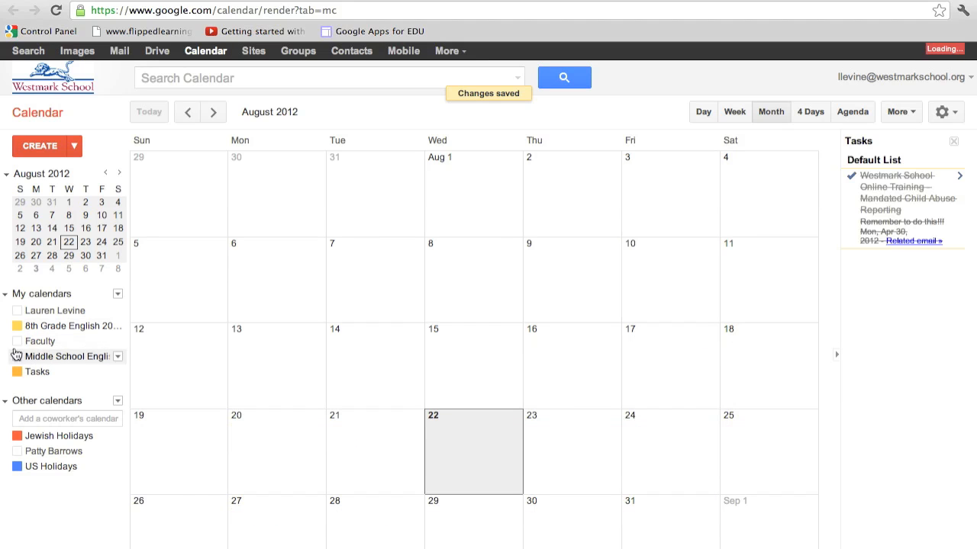
pyautogui.click(16, 343)
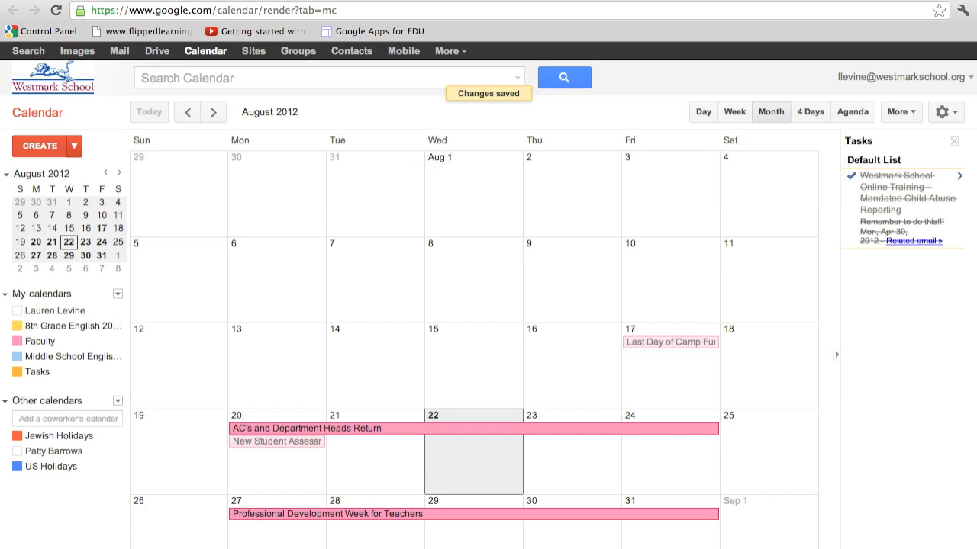
pyautogui.click(608, 0)
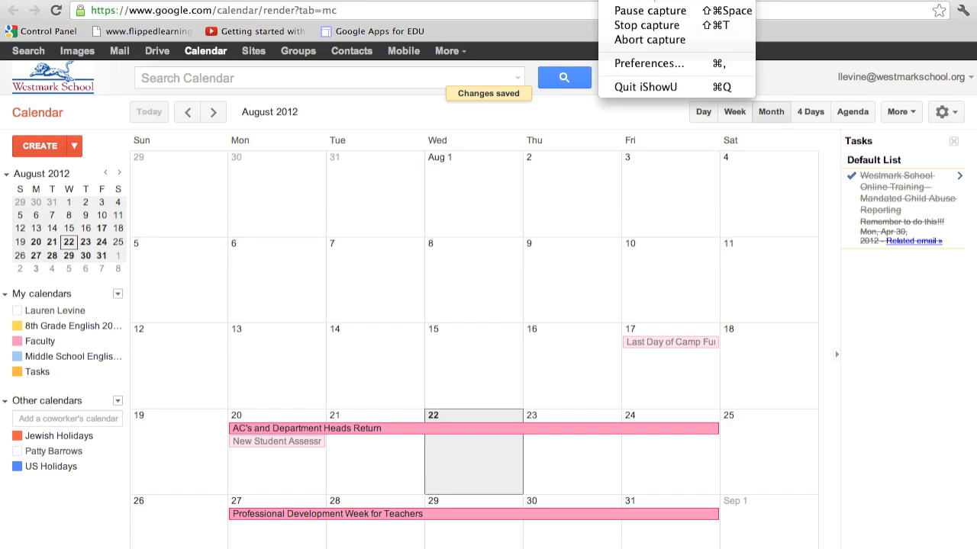
pyautogui.click(625, 27)
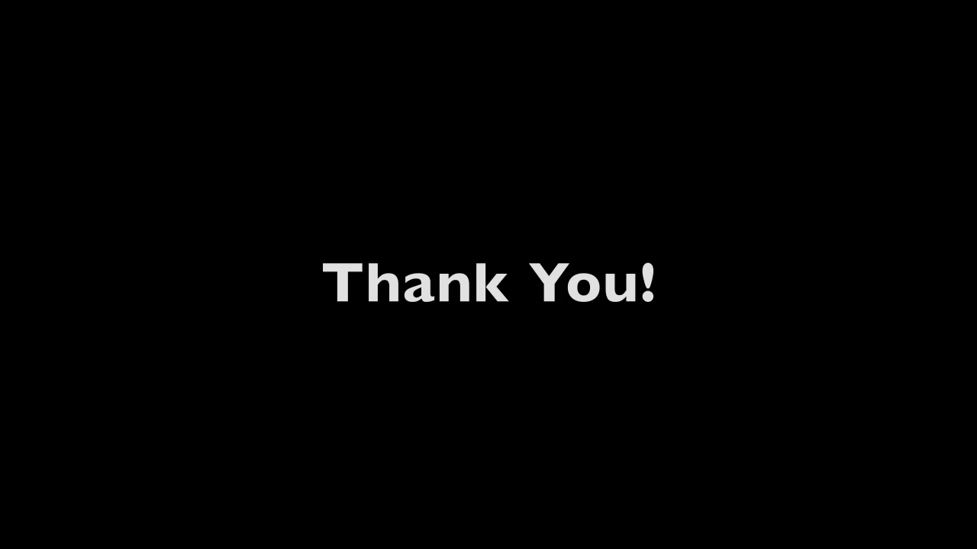